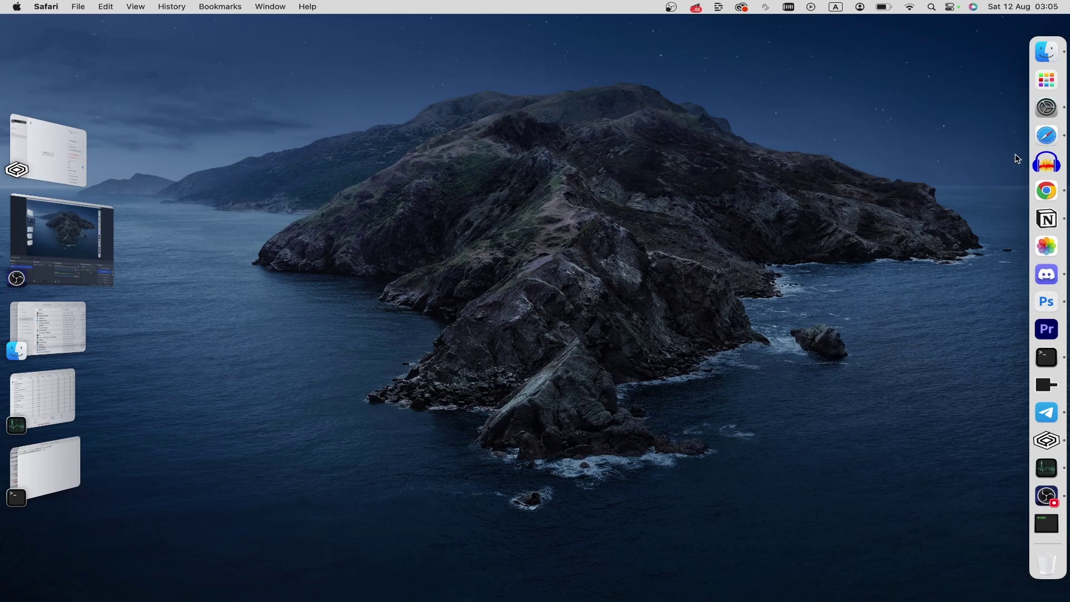
# Open Safari and load pinokio.computer in the address bar.
pyautogui.click(1045, 136)
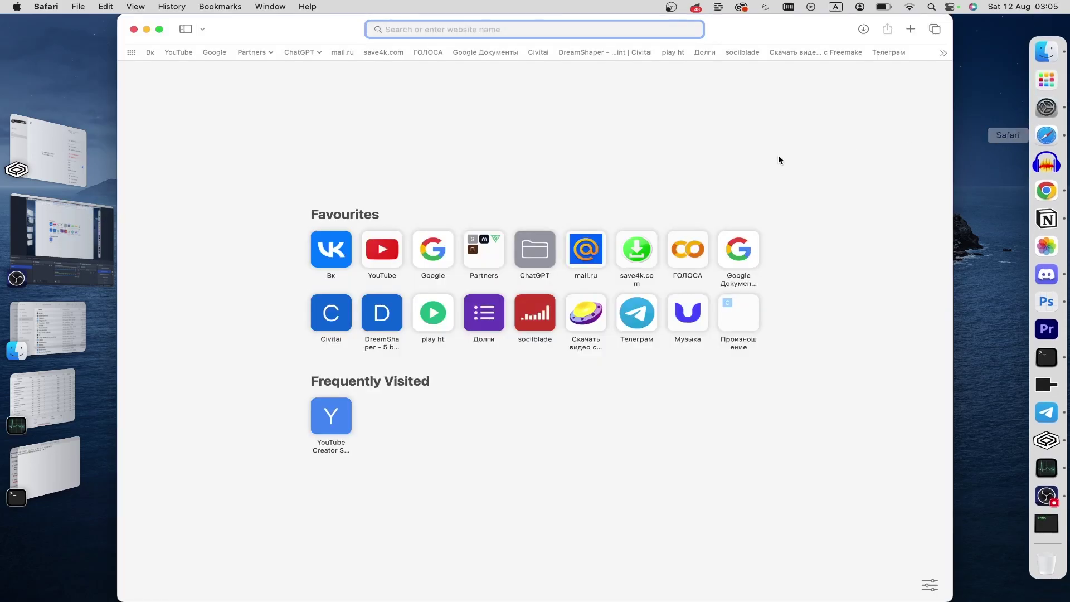
pyautogui.click(440, 30)
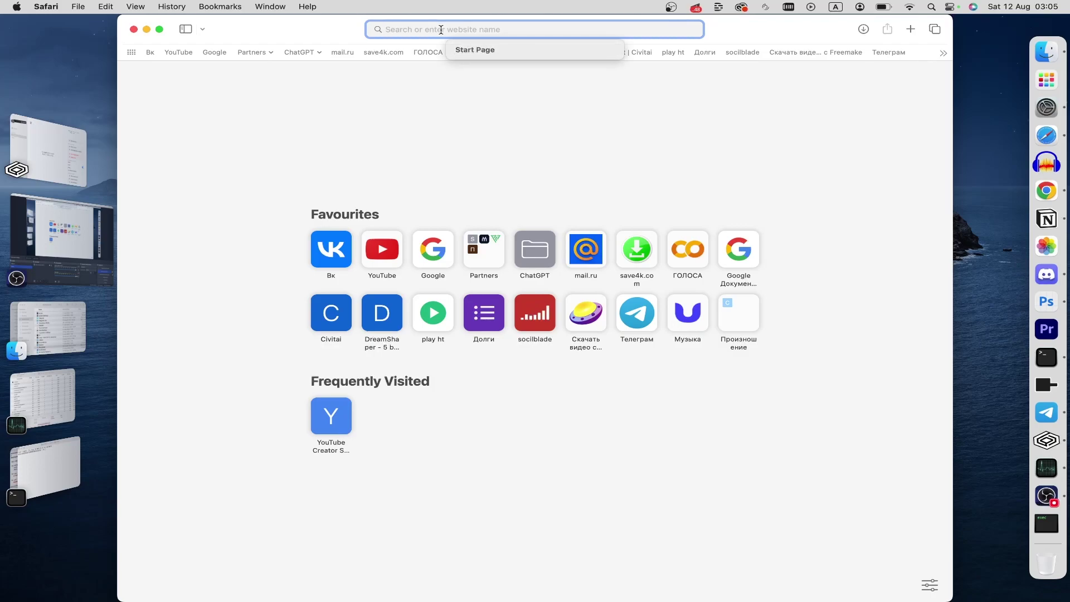
pyautogui.write('pino')
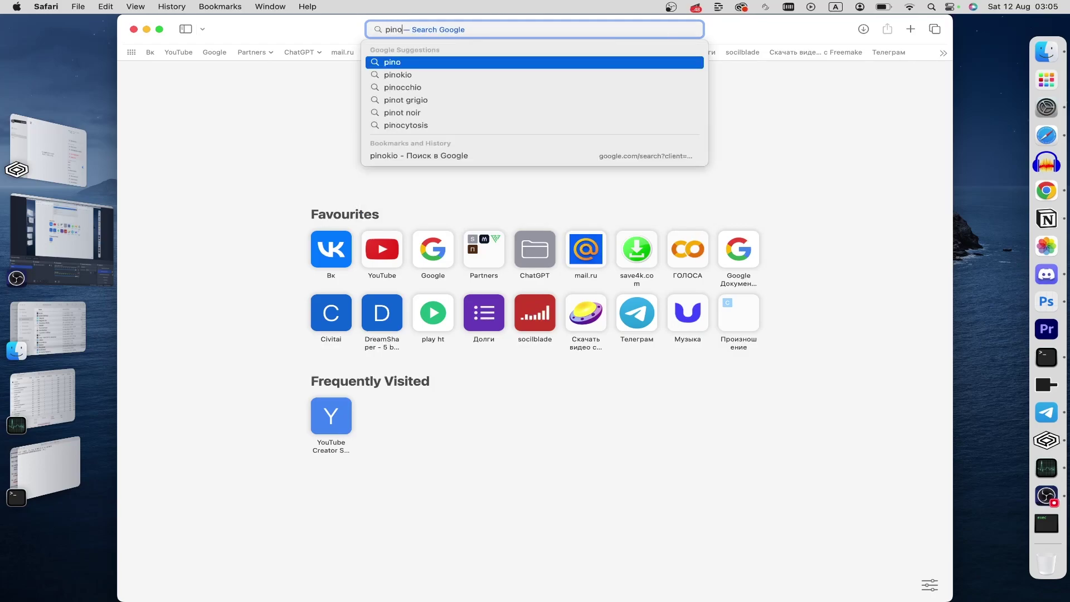
pyautogui.write('kio&')
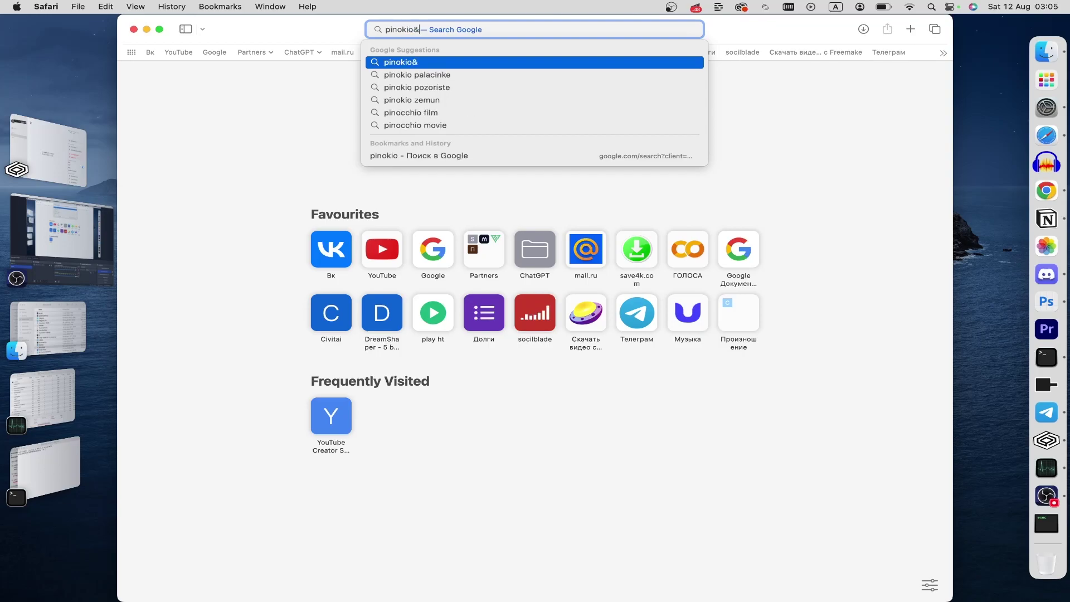
pyautogui.press('BackSpace')
pyautogui.write('.')
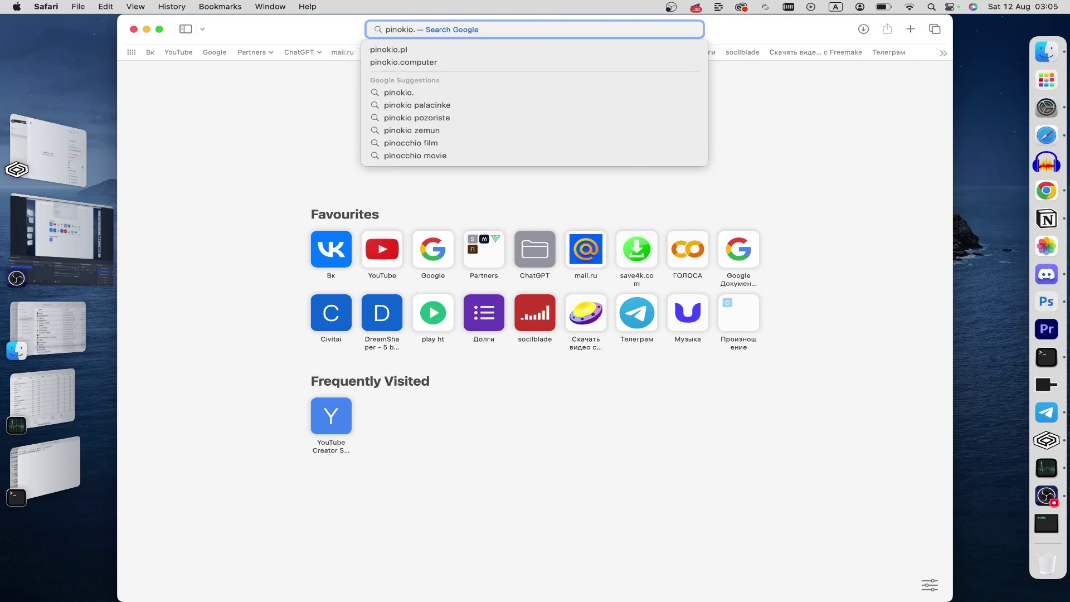
pyautogui.write('computer')
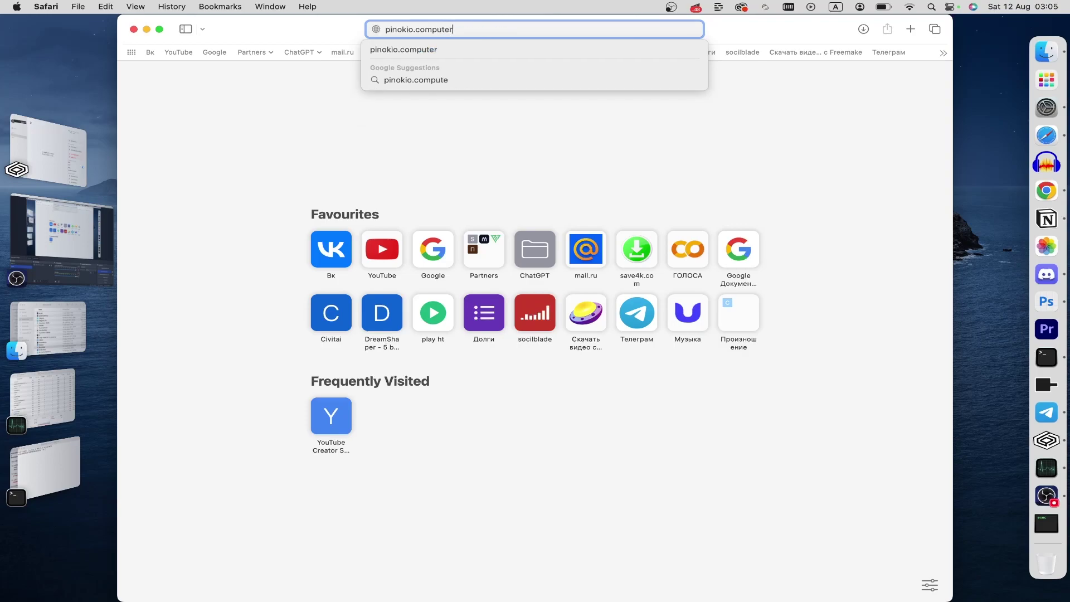
pyautogui.press('Return')
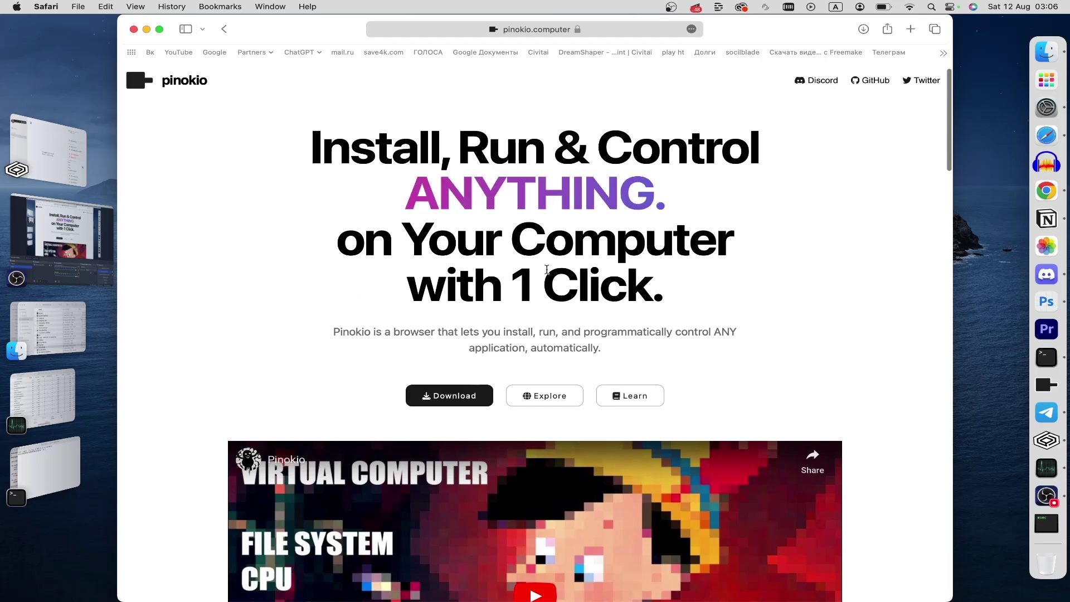
pyautogui.scroll(-1, 583, 271)
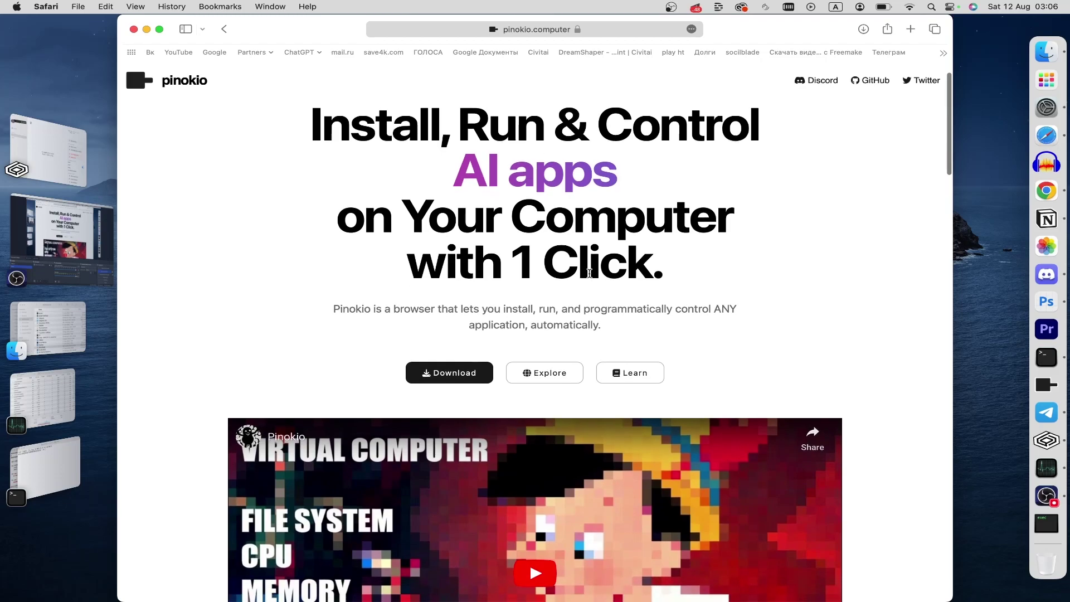
pyautogui.scroll(-2, 583, 271)
pyautogui.scroll(2, 586, 272)
pyautogui.scroll(1, 590, 271)
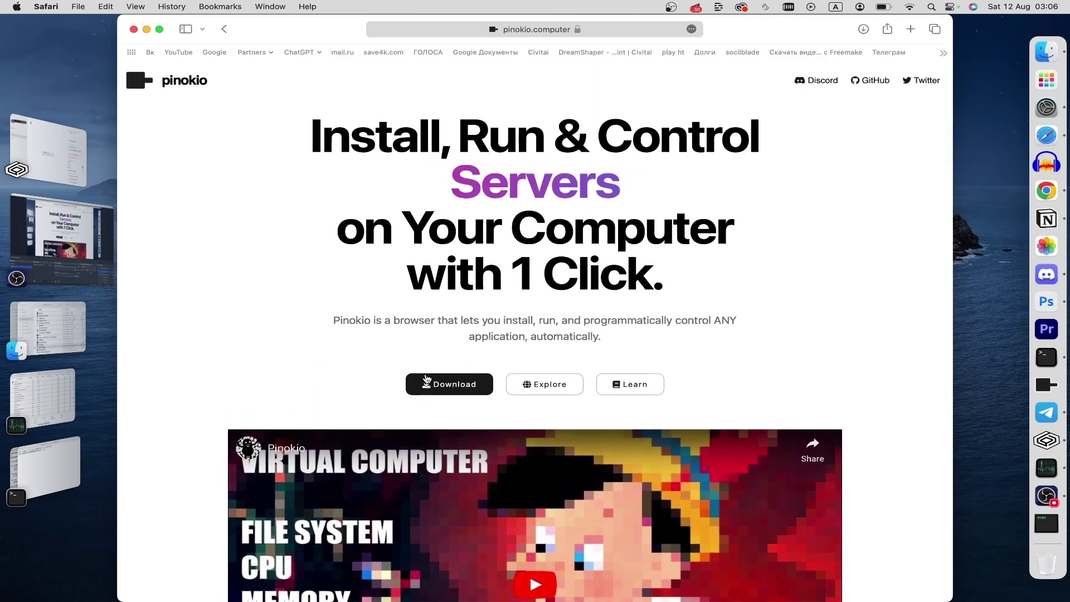
# Follow the homepage Download button to the docs Download Pinokio page.
pyautogui.click(443, 384)
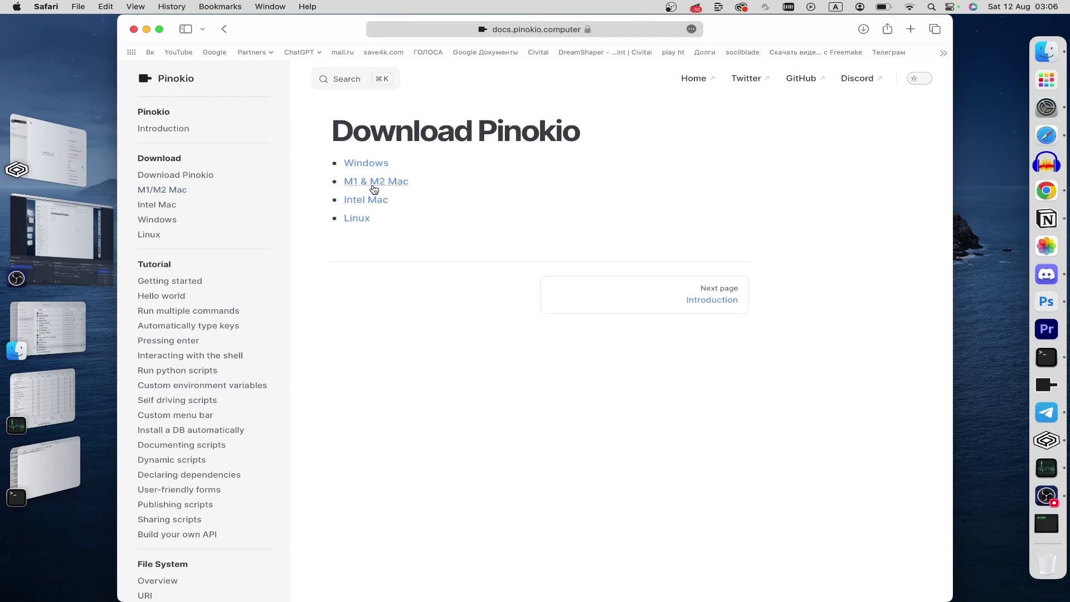
# Download Pinokio-0.0.56-arm64.dmg for M1/M2 Macs and open it from Downloads.
pyautogui.click(374, 184)
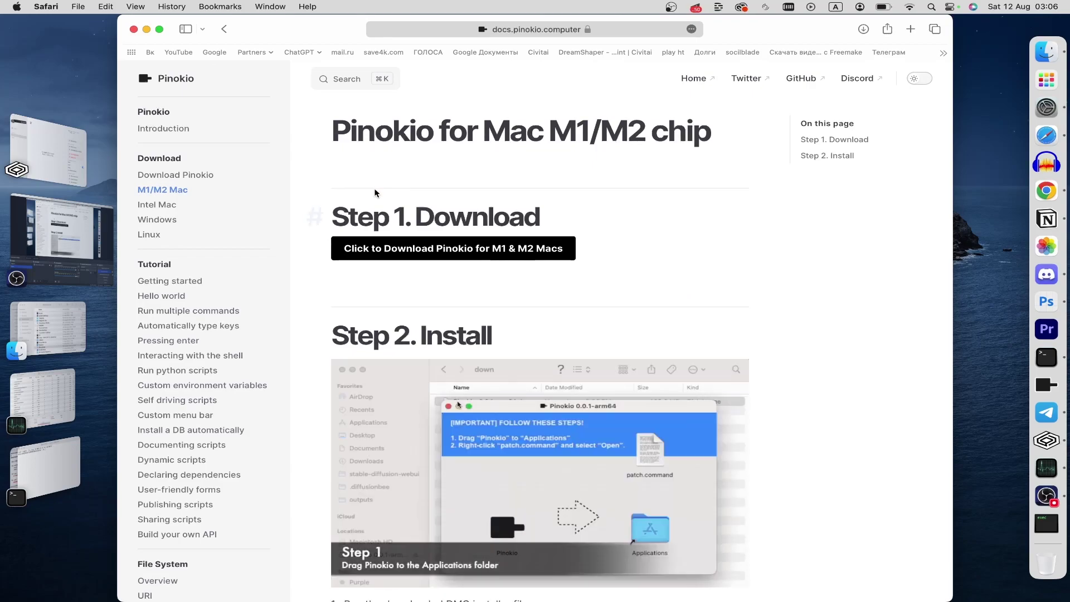
pyautogui.scroll(-1, 374, 194)
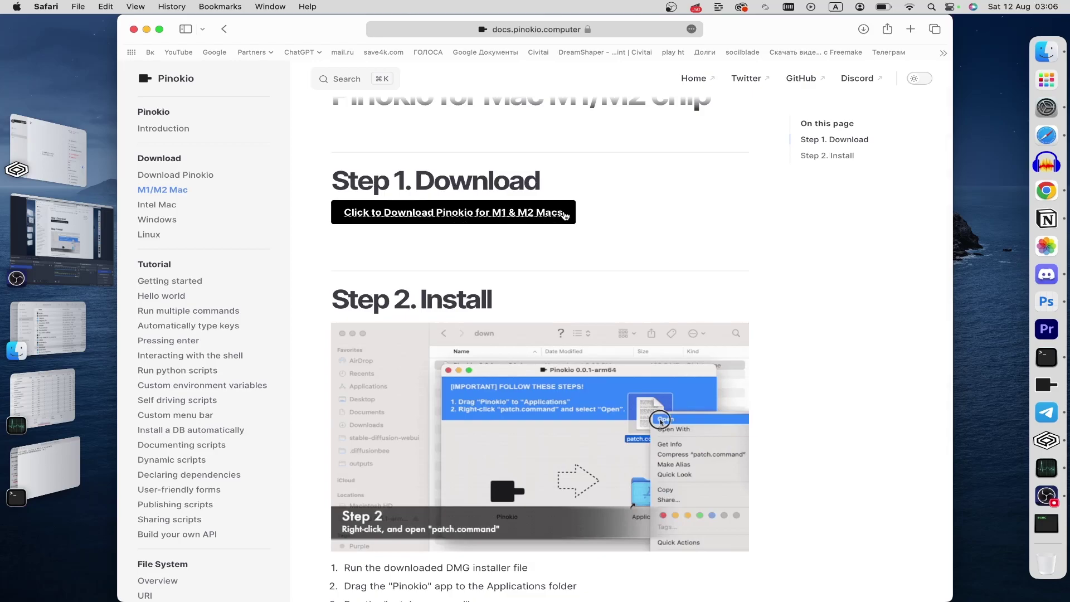
pyautogui.scroll(-1, 549, 215)
pyautogui.scroll(-4, 534, 242)
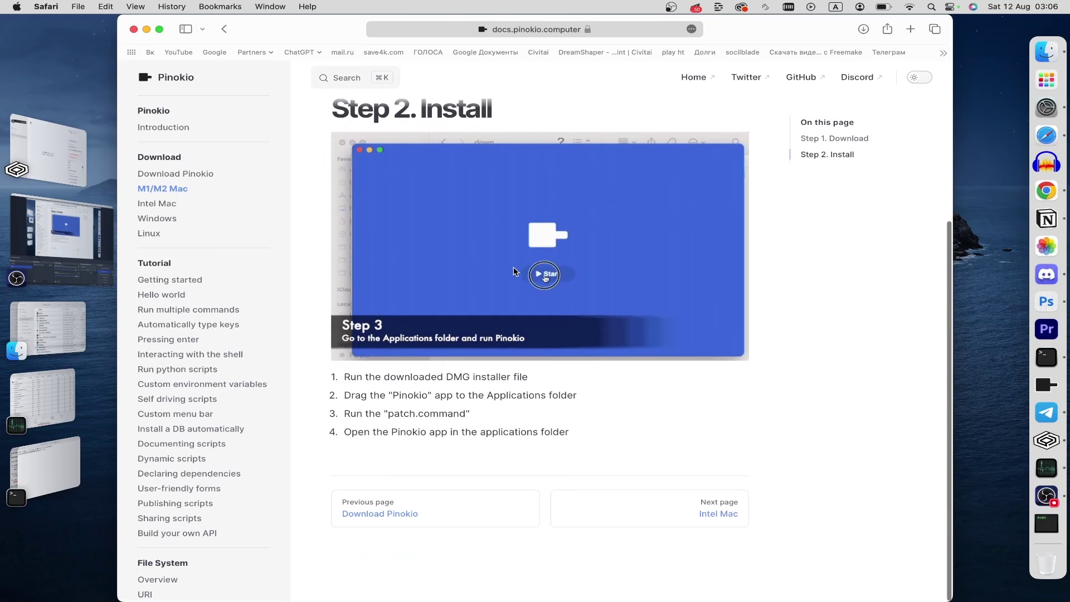
pyautogui.scroll(3, 514, 272)
pyautogui.scroll(2, 515, 272)
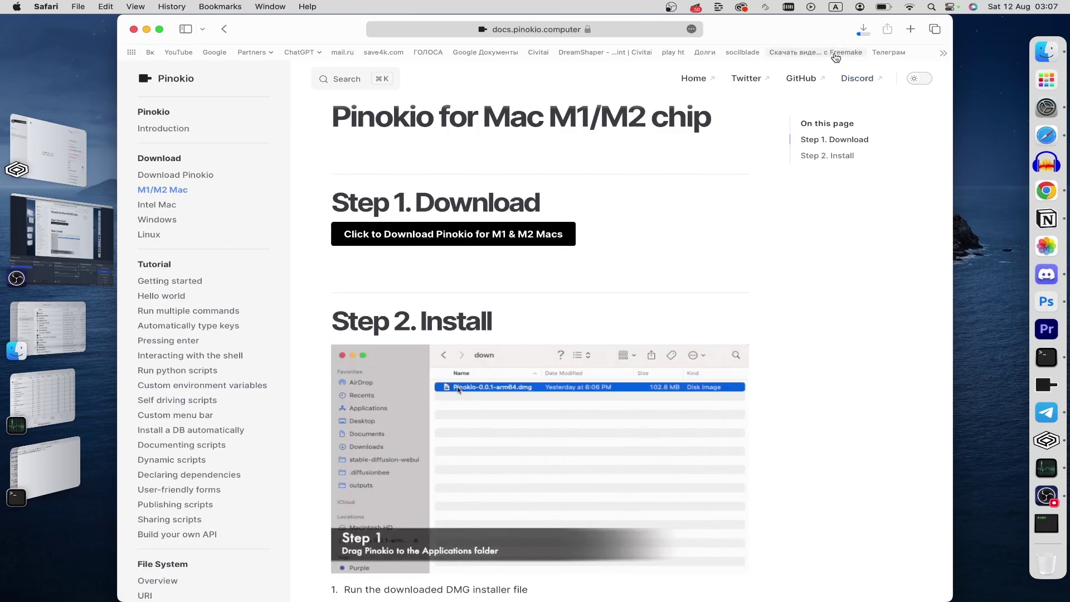
pyautogui.click(863, 36)
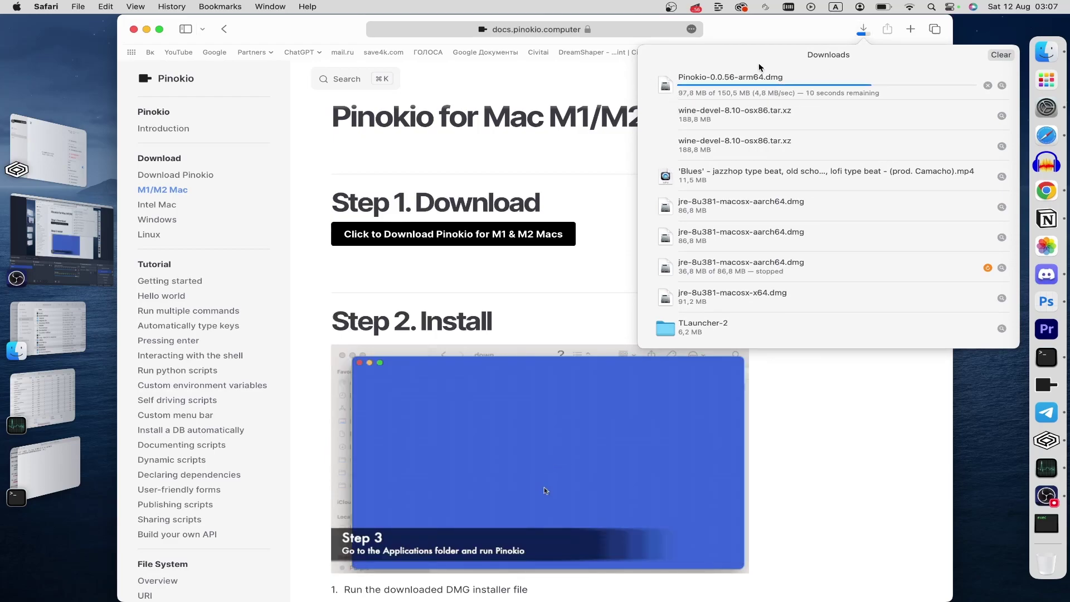
pyautogui.click(715, 92)
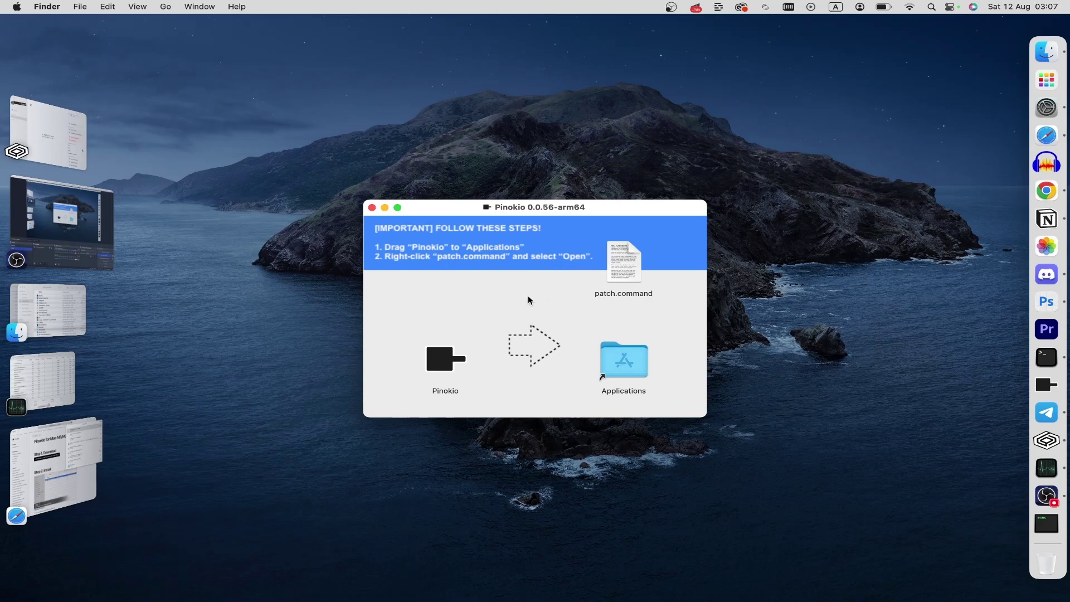
# Drag Pinokio onto Applications and stop replacing the existing copy.
pyautogui.moveTo(466, 315); pyautogui.dragTo(408, 409)
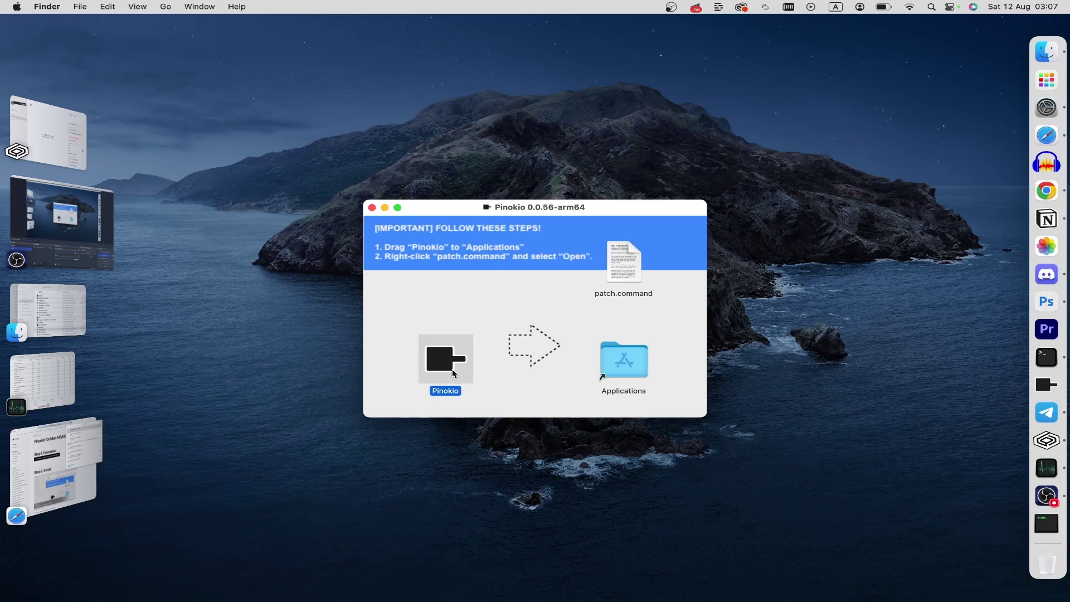
pyautogui.moveTo(452, 364); pyautogui.dragTo(633, 367)
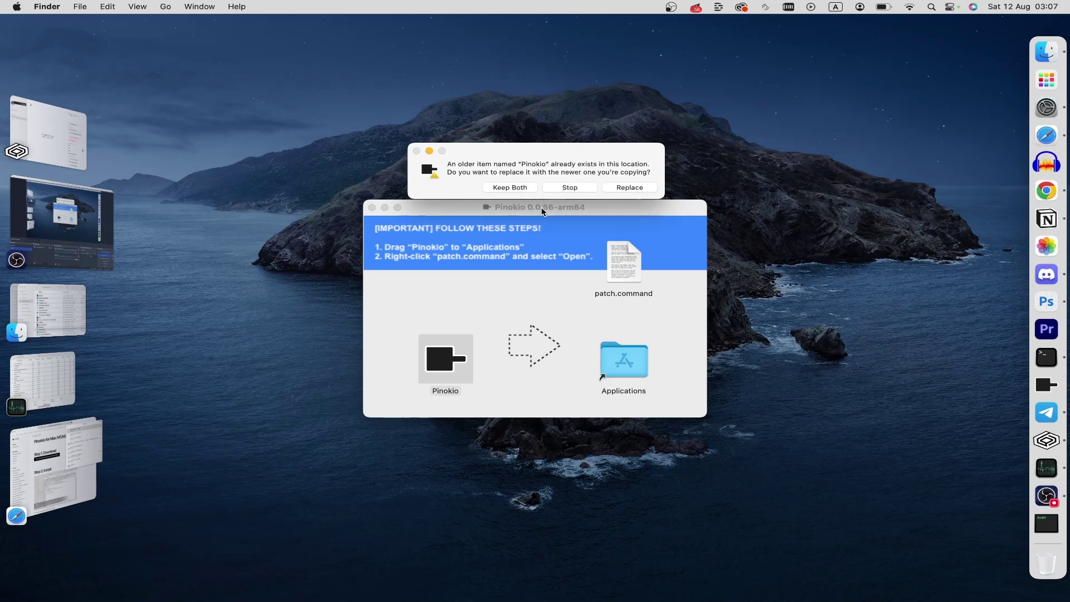
pyautogui.click(570, 188)
# Bring up the context menu for patch.command in the disk image.
pyautogui.click(535, 284)
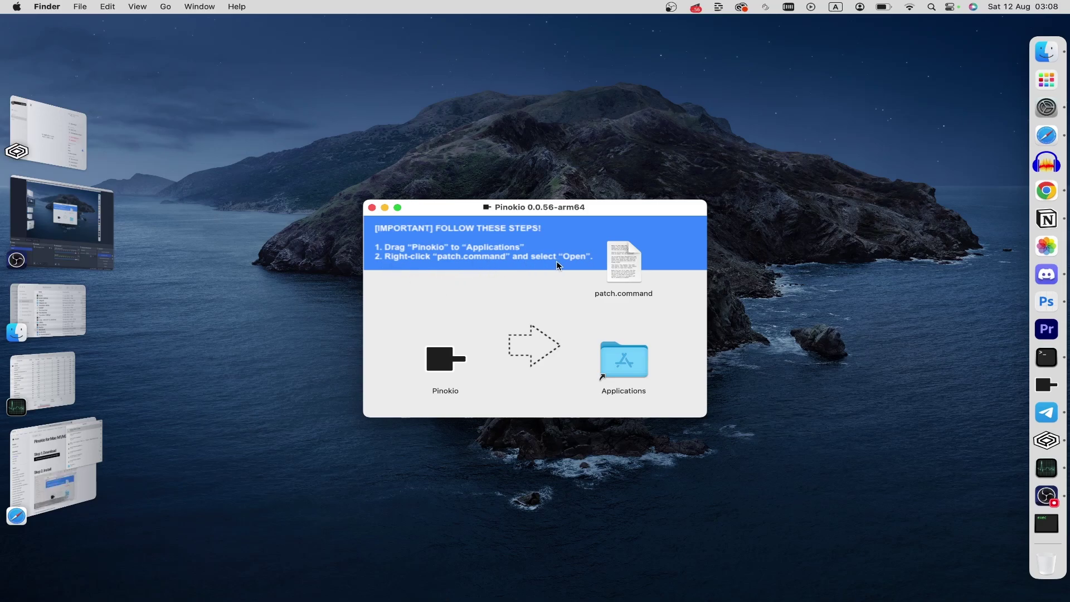
pyautogui.click(625, 267)
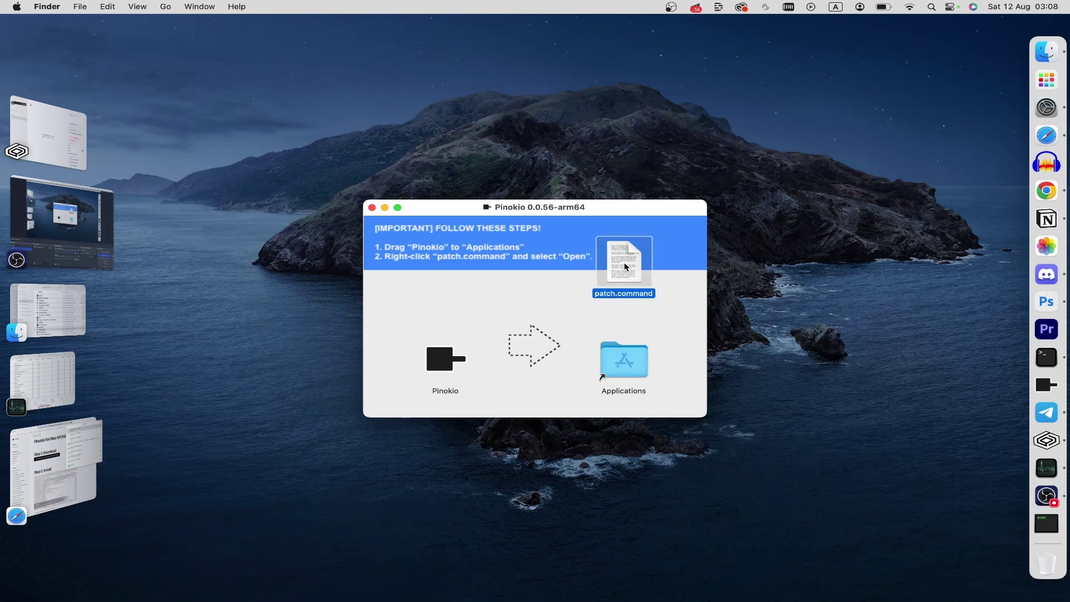
pyautogui.rightClick(625, 264)
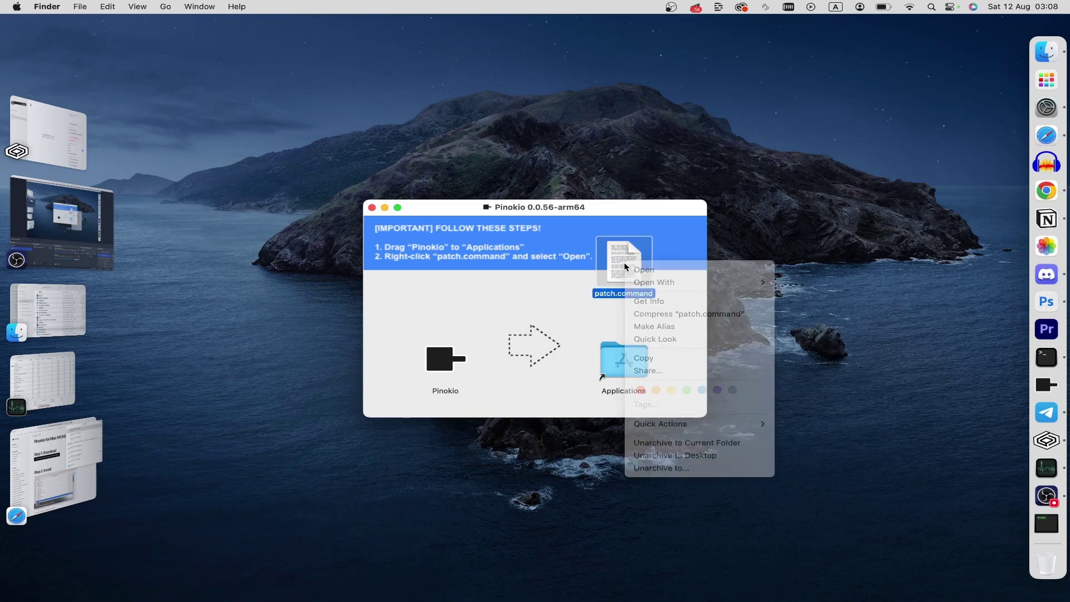
# Open patch.command, allow it past the security warning, and enter the admin password.
pyautogui.click(640, 270)
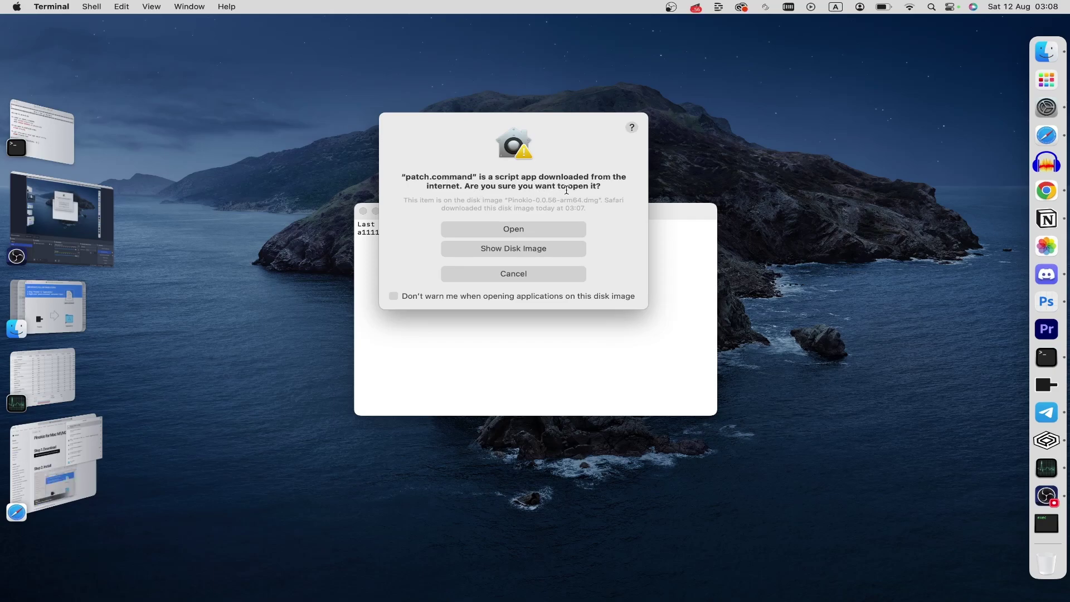
pyautogui.click(538, 232)
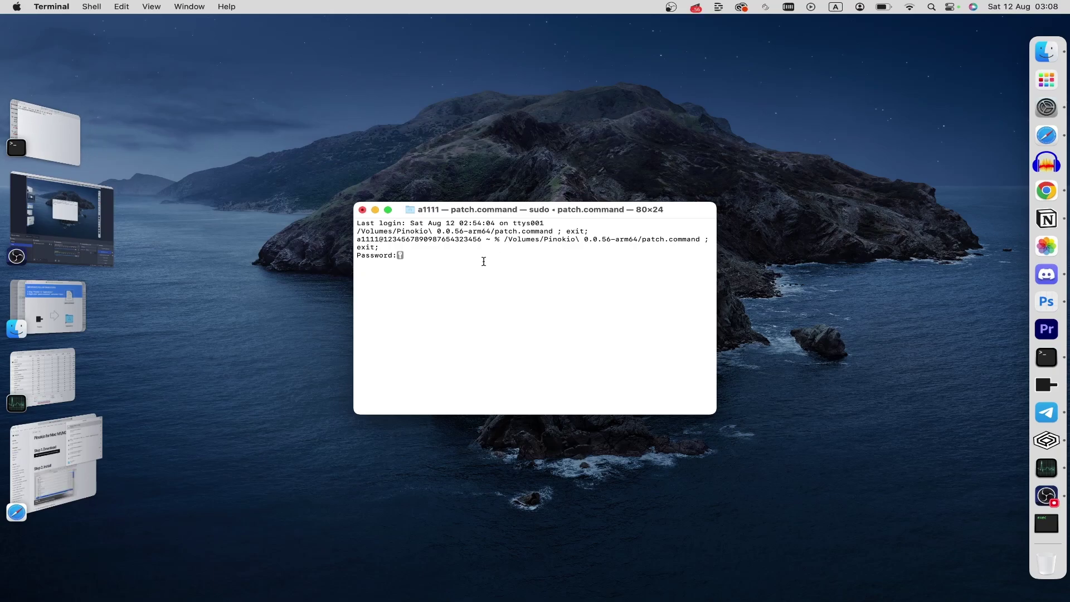
pyautogui.press('Return')
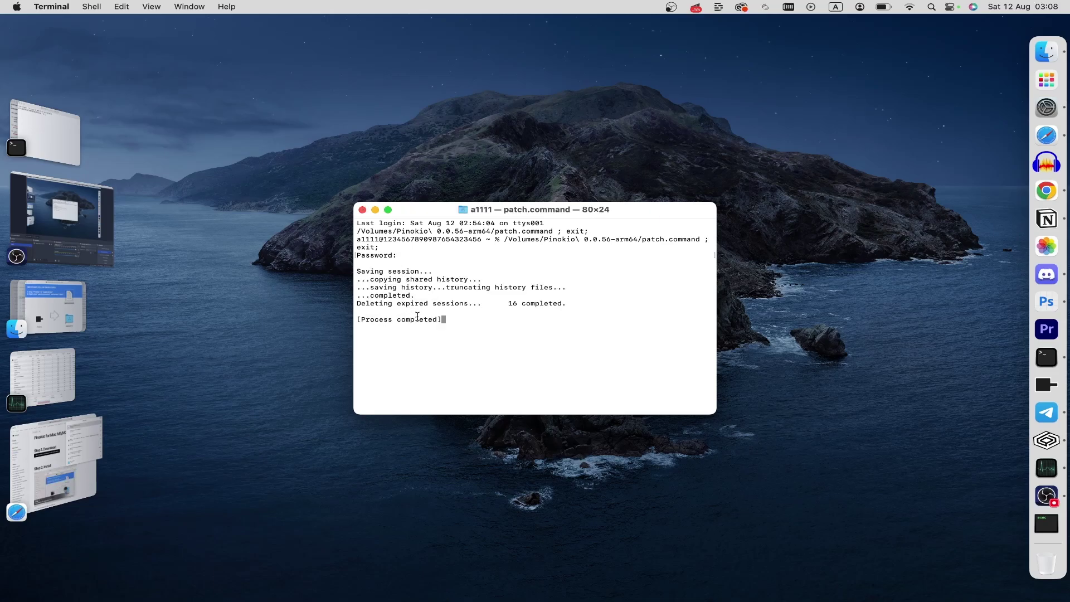
# Check the 'Process completed' message and close both Terminal windows.
pyautogui.moveTo(444, 320)
pyautogui.mouseDown()
pyautogui.moveTo(357, 319)
pyautogui.moveTo(478, 314)
pyautogui.mouseUp()
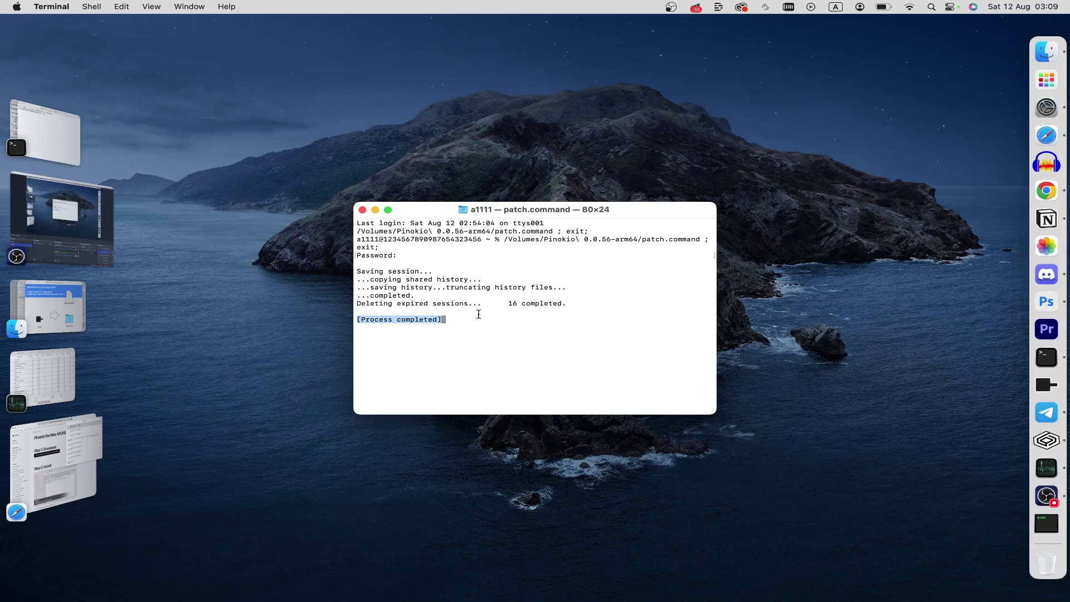
pyautogui.click(363, 210)
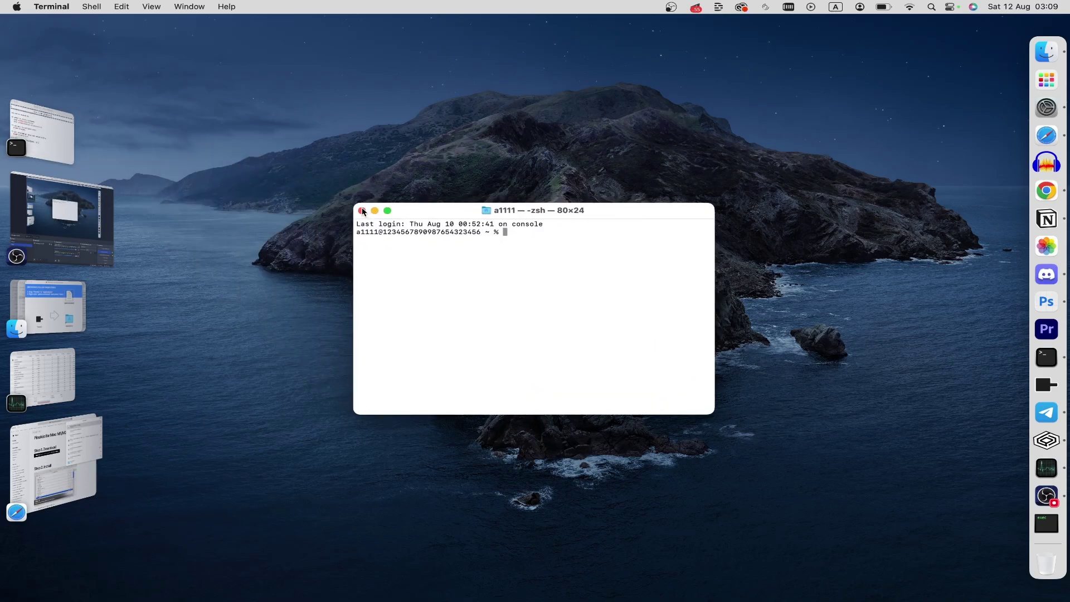
pyautogui.click(362, 210)
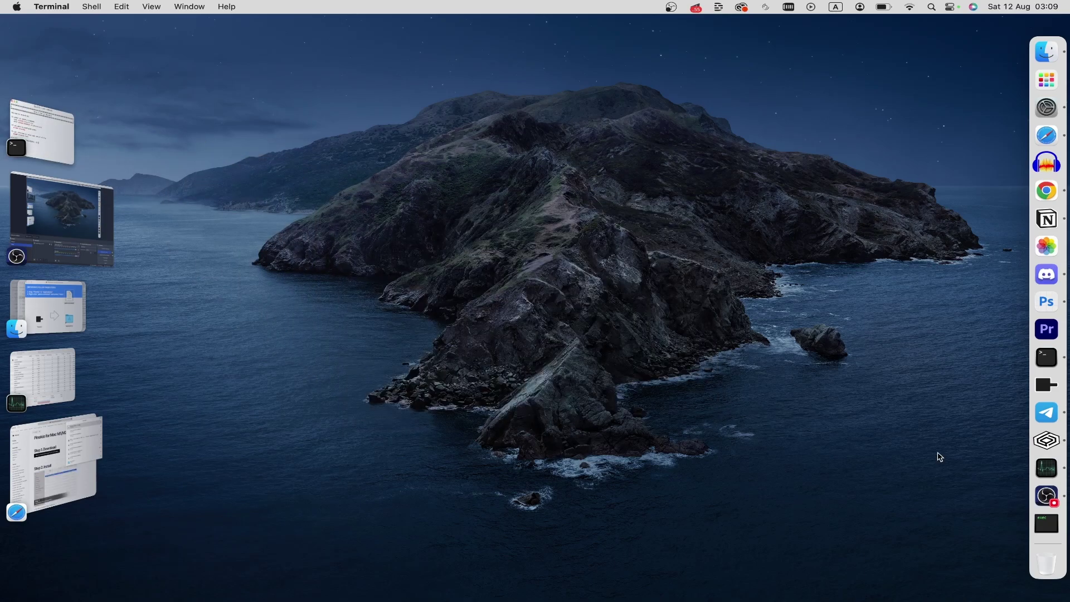
# Leave Launchpad and double-click Pinokio in the Finder Applications list.
pyautogui.click(1043, 84)
pyautogui.click(609, 409)
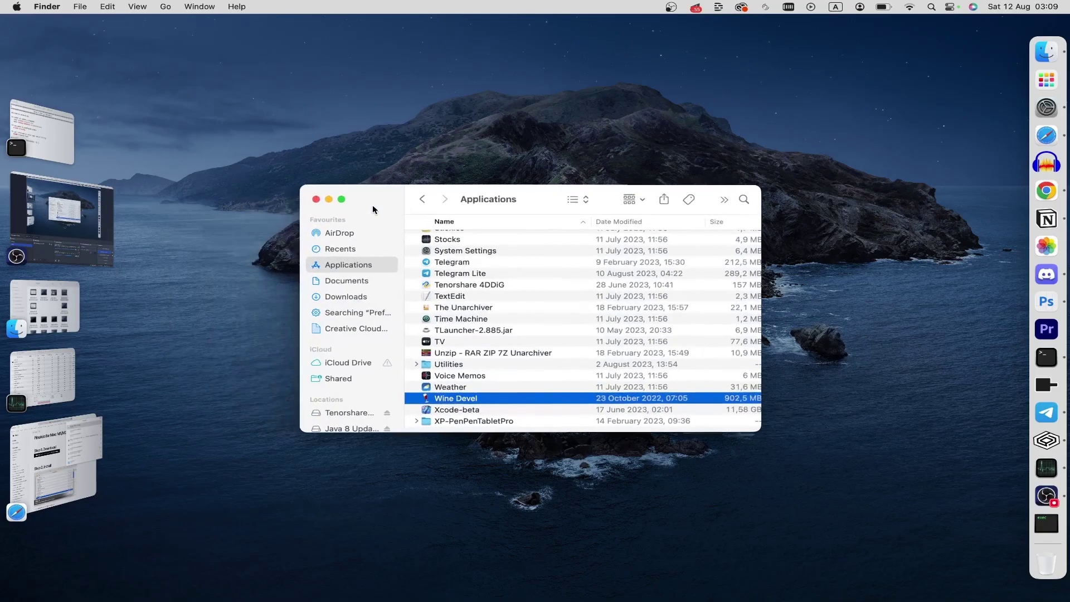
pyautogui.click(516, 345)
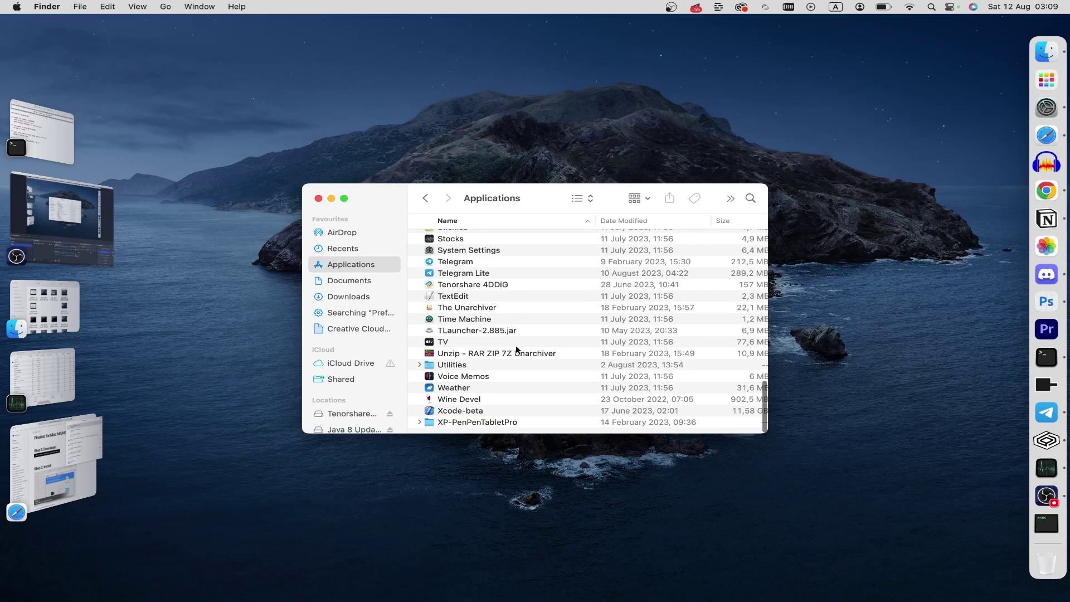
pyautogui.scroll(2, 513, 361)
pyautogui.scroll(2, 513, 360)
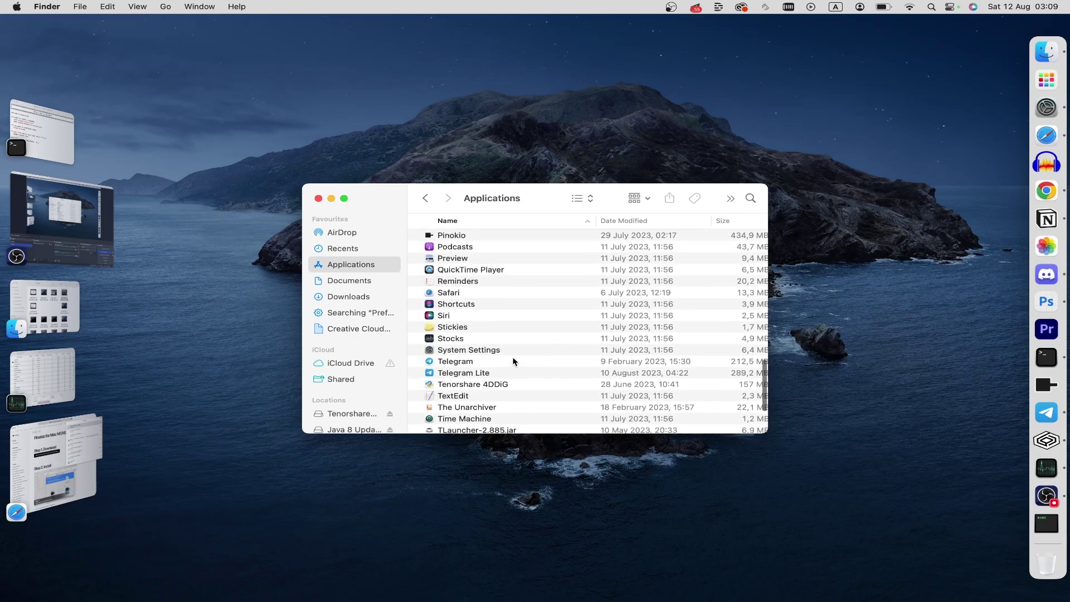
pyautogui.scroll(4, 513, 360)
pyautogui.scroll(2, 513, 360)
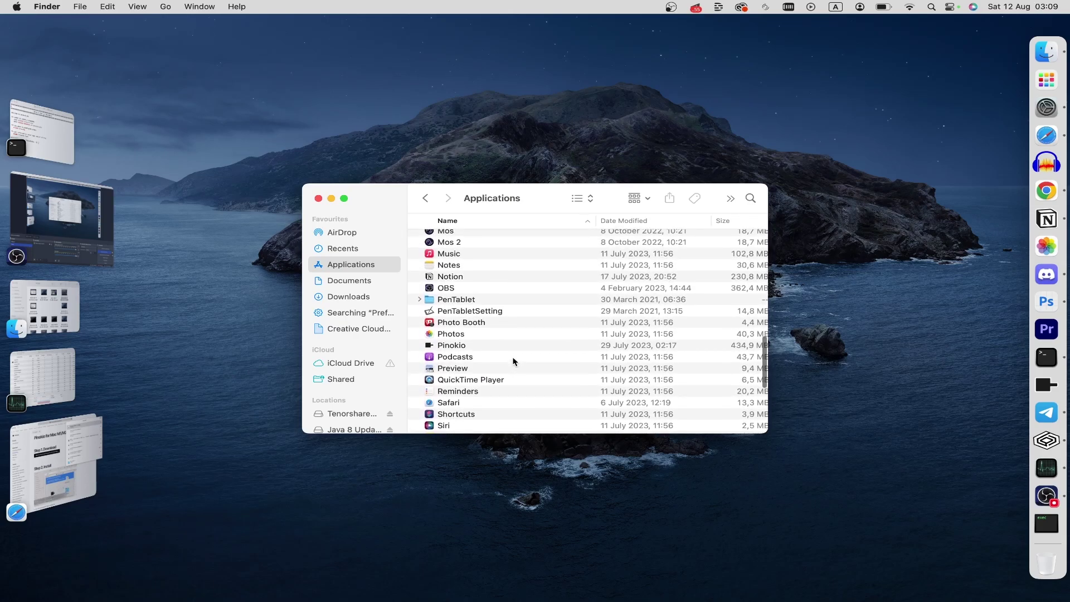
pyautogui.doubleClick(469, 350)
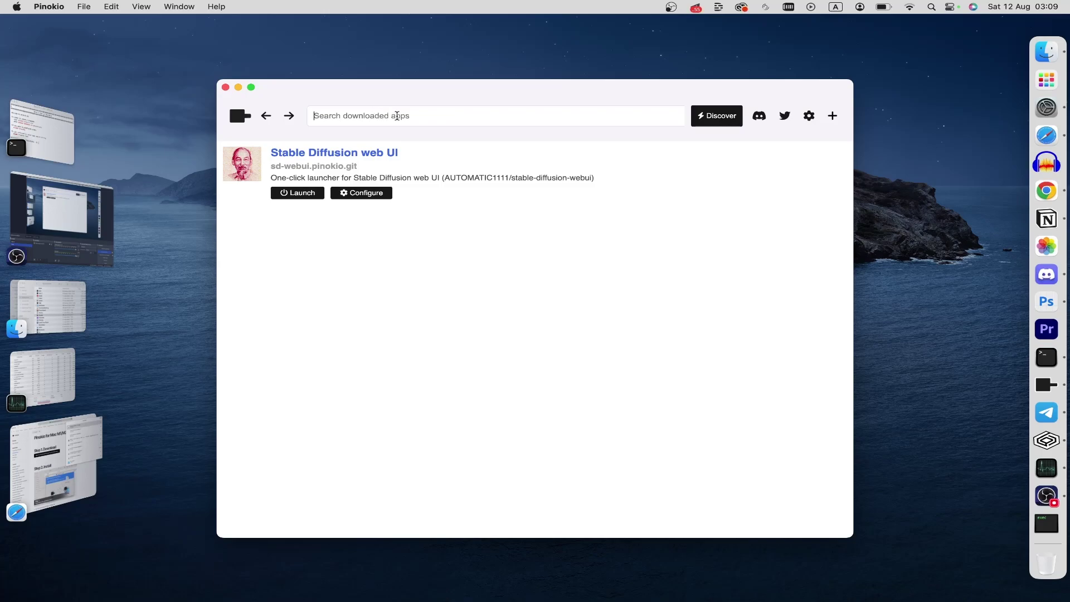
pyautogui.write('sta')
pyautogui.write('ble ')
pyautogui.write('sion')
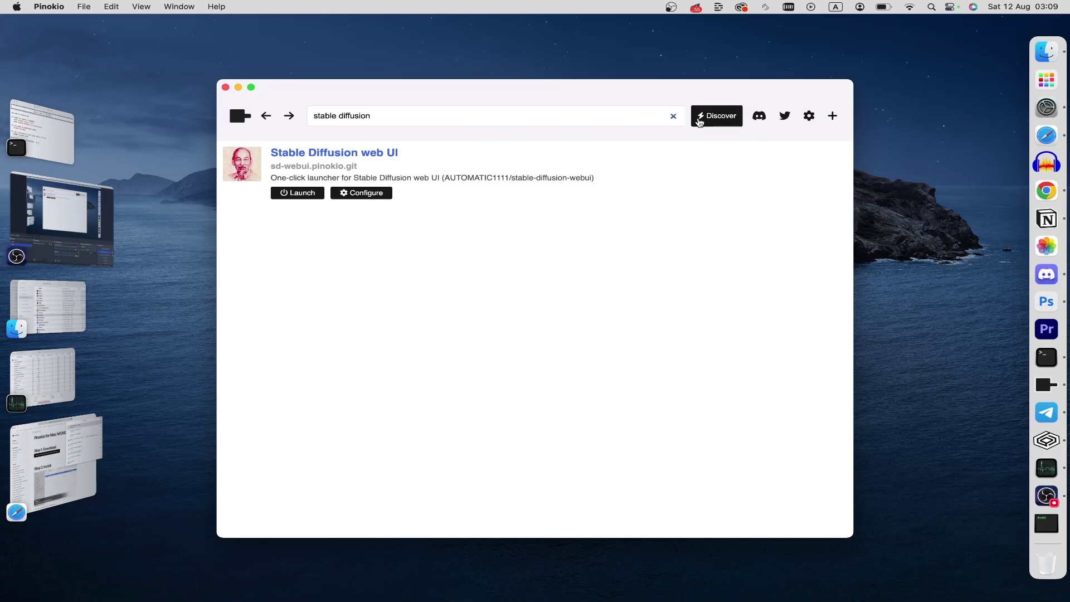
# Install Stable Diffusion web UI from Discover, keeping the name sd-webui.pinokio.git.
pyautogui.click(699, 120)
pyautogui.scroll(-5, 585, 205)
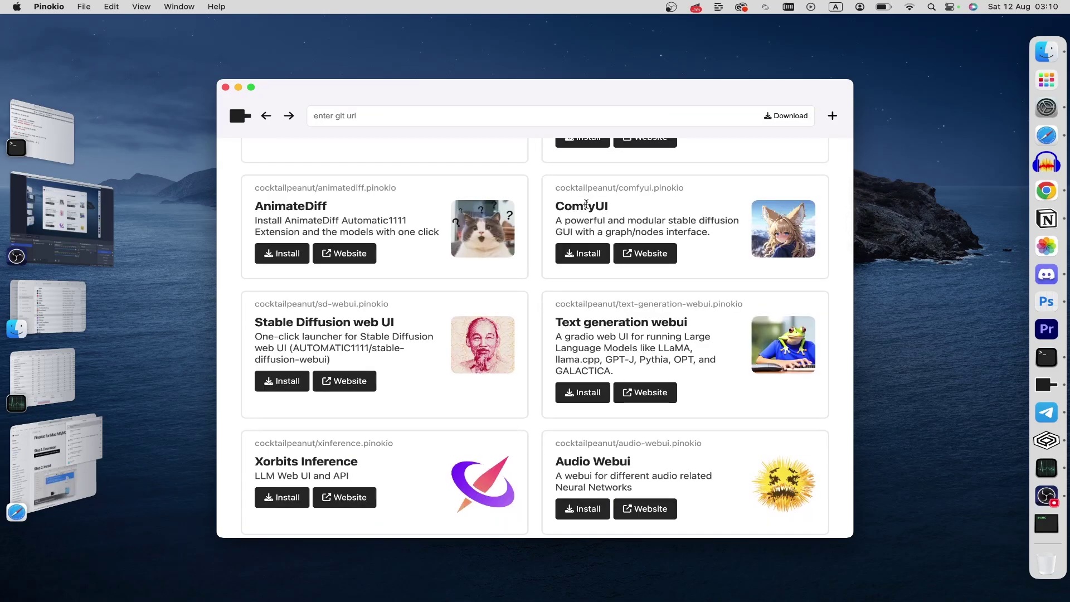
pyautogui.scroll(-2, 586, 205)
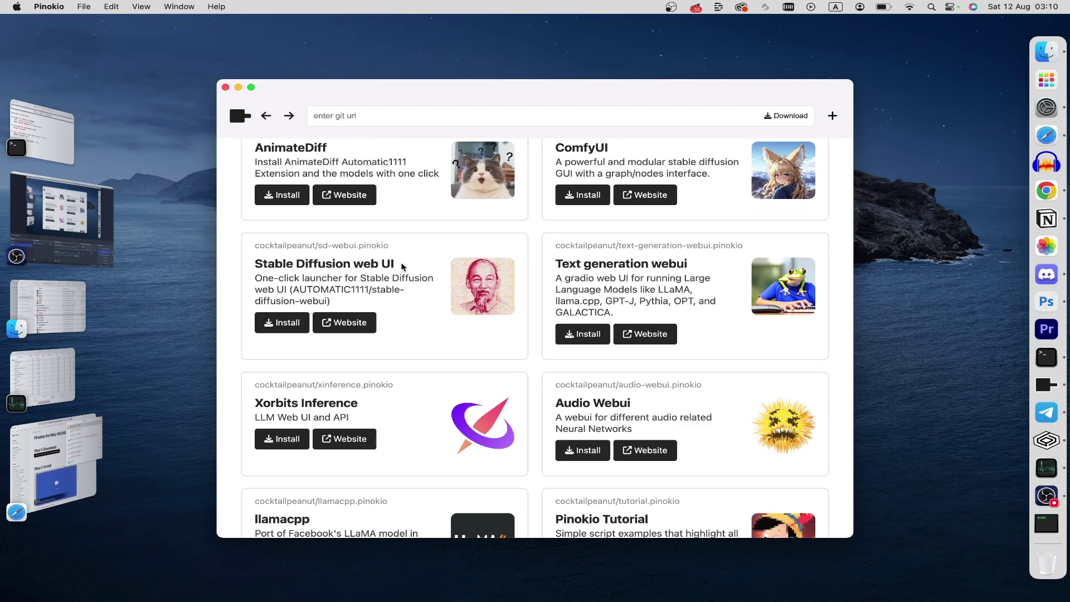
pyautogui.scroll(-3, 530, 313)
pyautogui.scroll(-2, 529, 313)
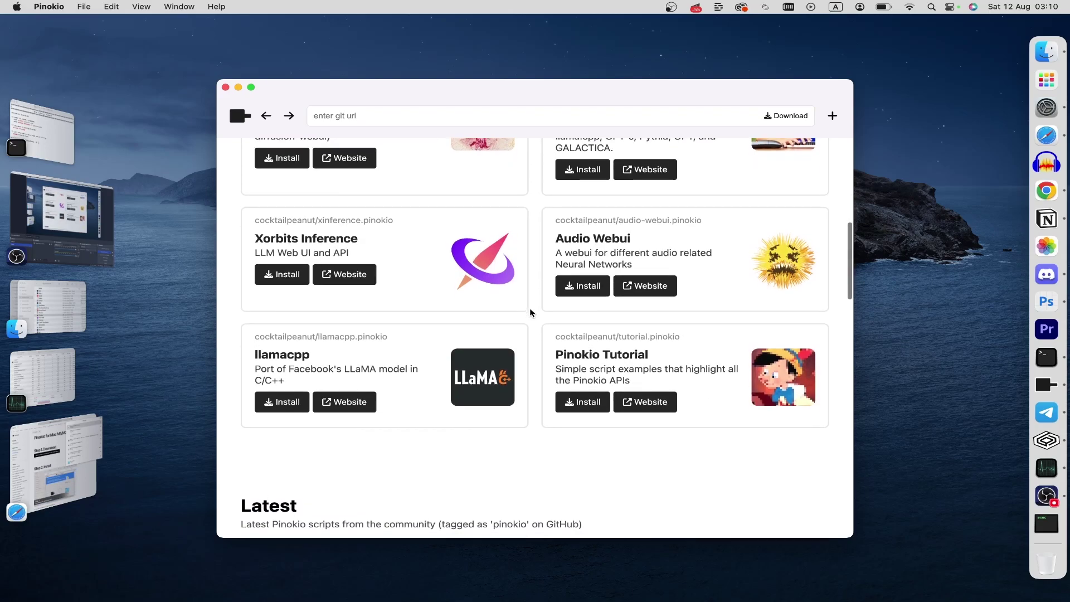
pyautogui.scroll(5, 530, 313)
pyautogui.scroll(2, 530, 313)
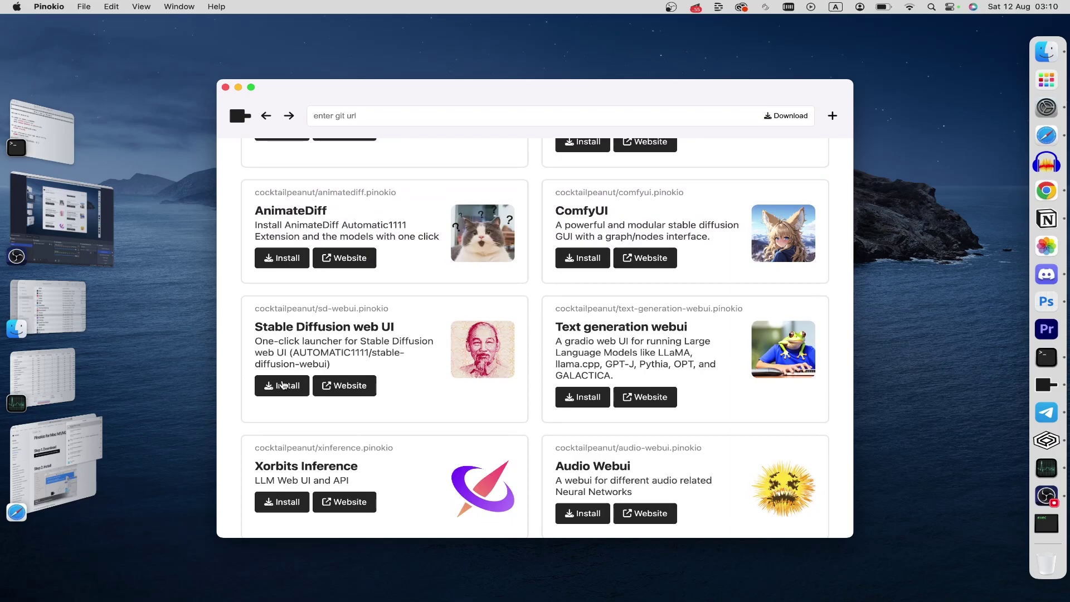
pyautogui.click(282, 384)
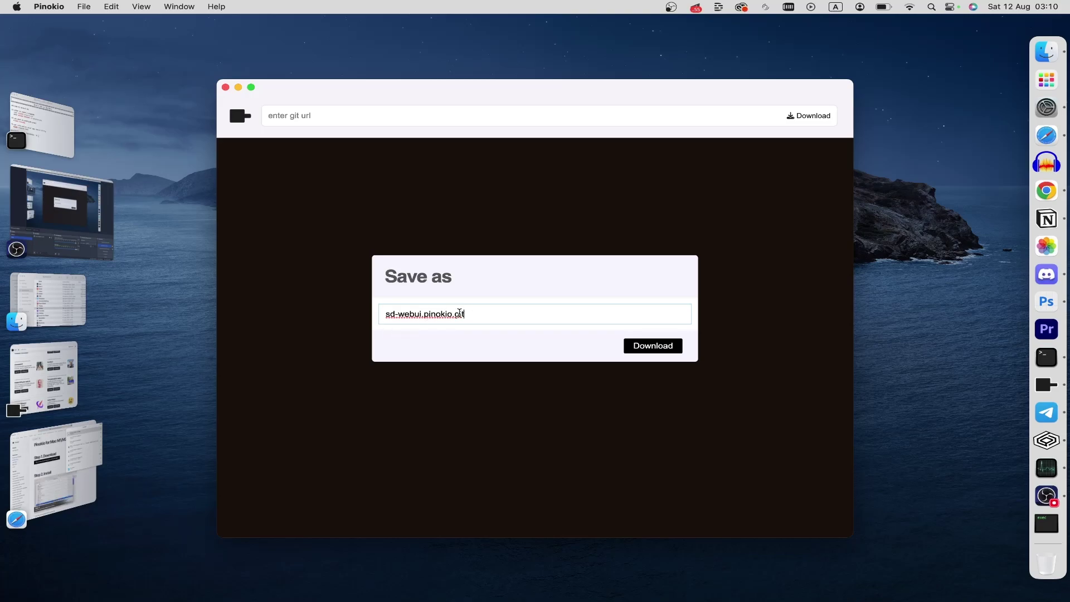
pyautogui.moveTo(473, 315); pyautogui.dragTo(331, 315)
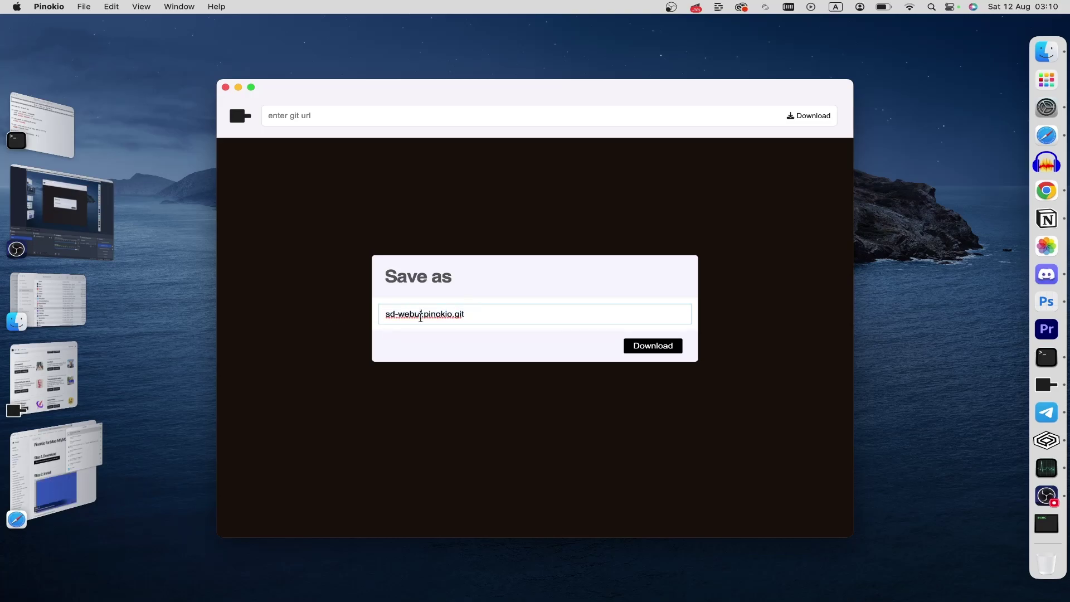
pyautogui.click(646, 349)
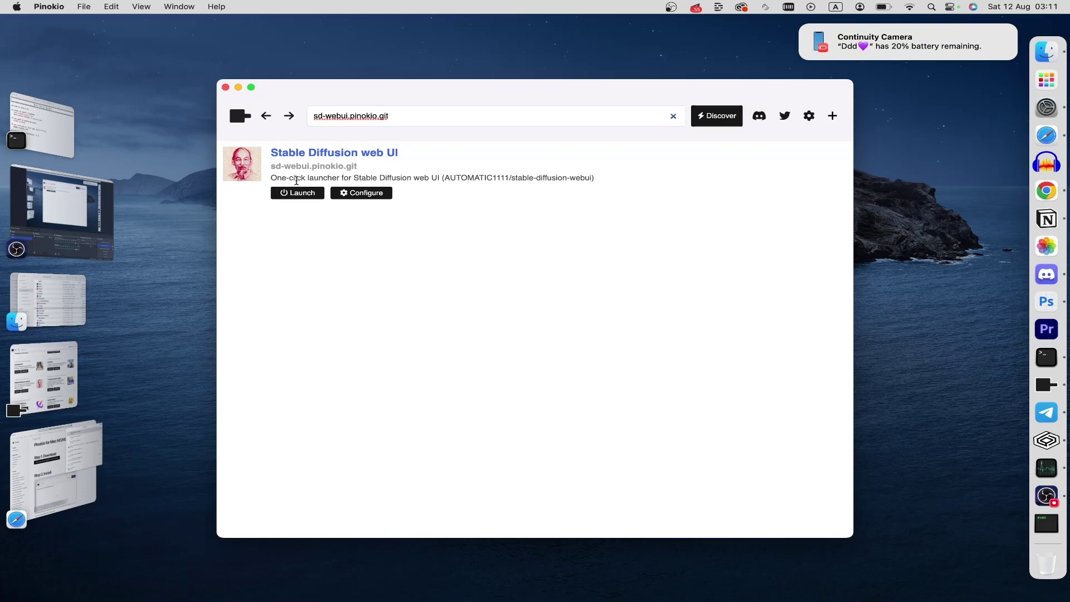
# Launch Stable Diffusion web UI and open its 127.0.0.1 page in Safari.
pyautogui.click(296, 180)
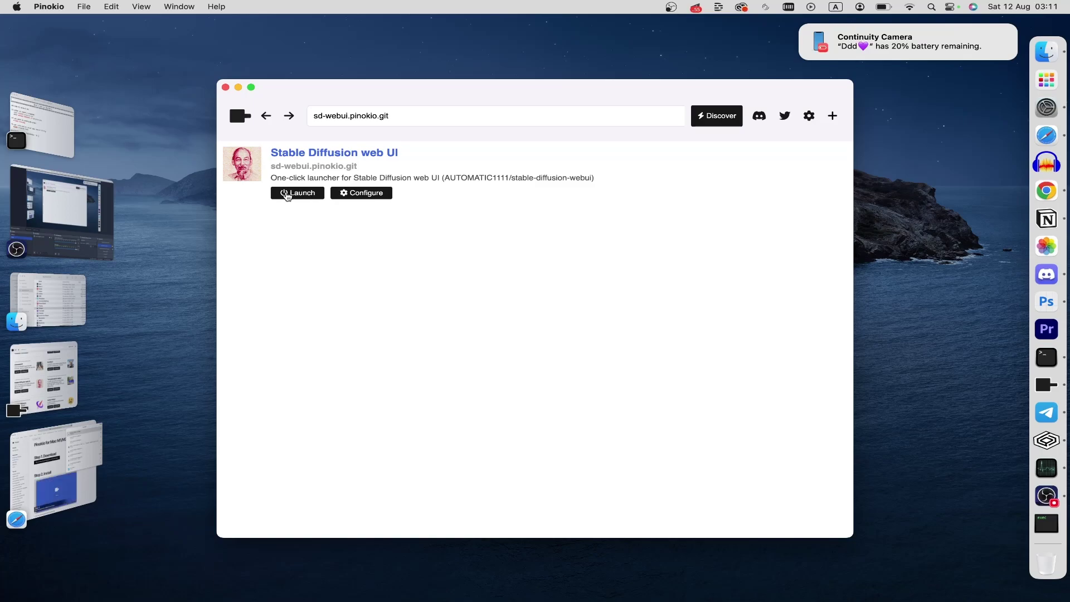
pyautogui.click(302, 193)
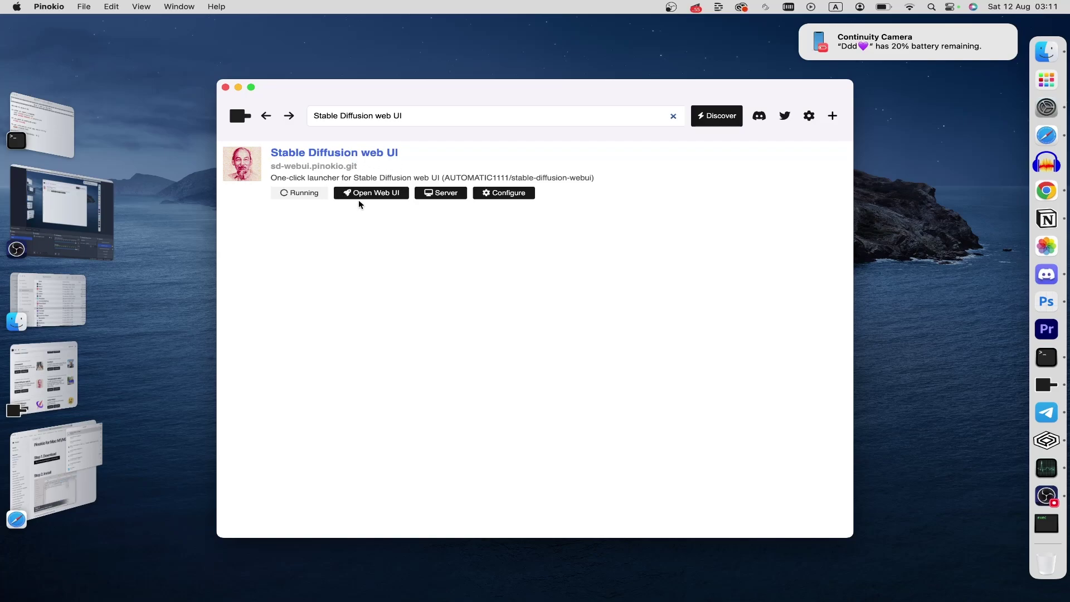
pyautogui.click(382, 194)
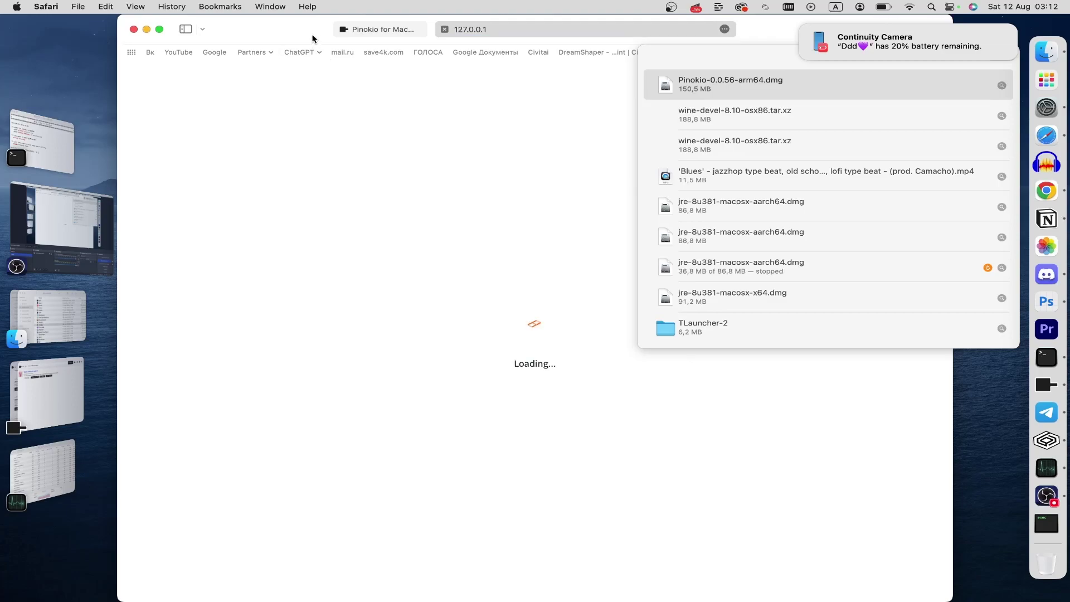
# On txt2img, use 4 sampling steps, a 100×100 image size and CFG scale 4.
pyautogui.click(289, 159)
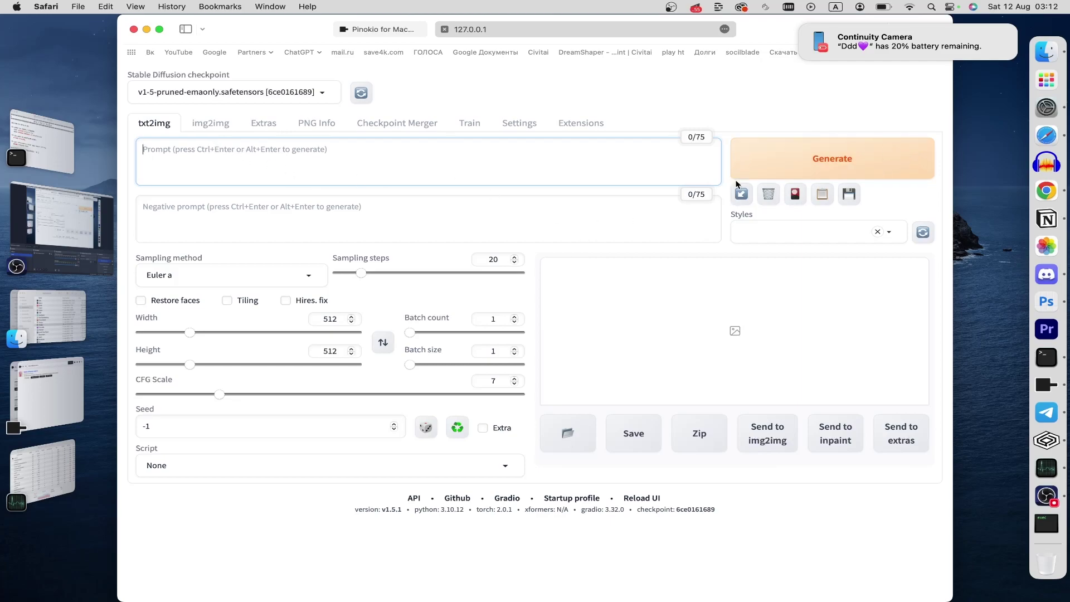
pyautogui.moveTo(360, 272); pyautogui.dragTo(342, 272)
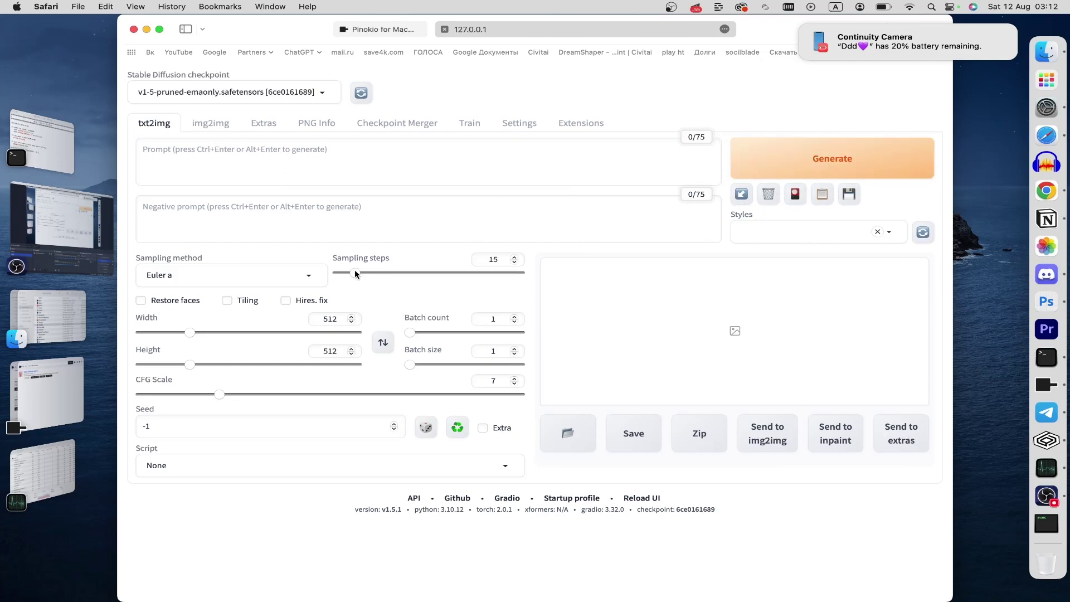
pyautogui.moveTo(156, 332); pyautogui.dragTo(149, 336)
pyautogui.doubleClick(337, 319)
pyautogui.write('100')
pyautogui.doubleClick(330, 351)
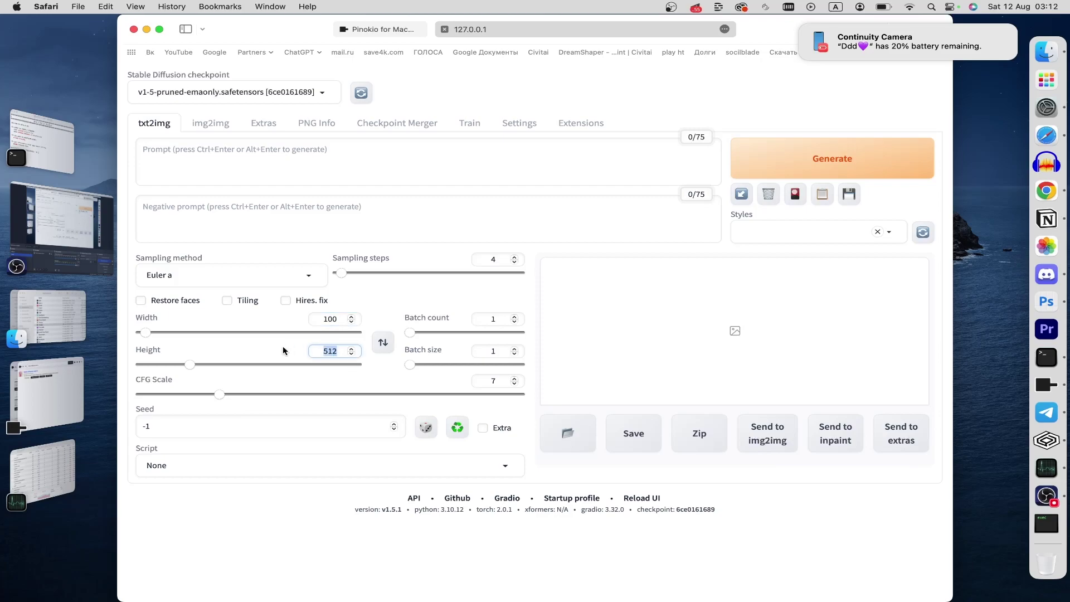
pyautogui.write('100')
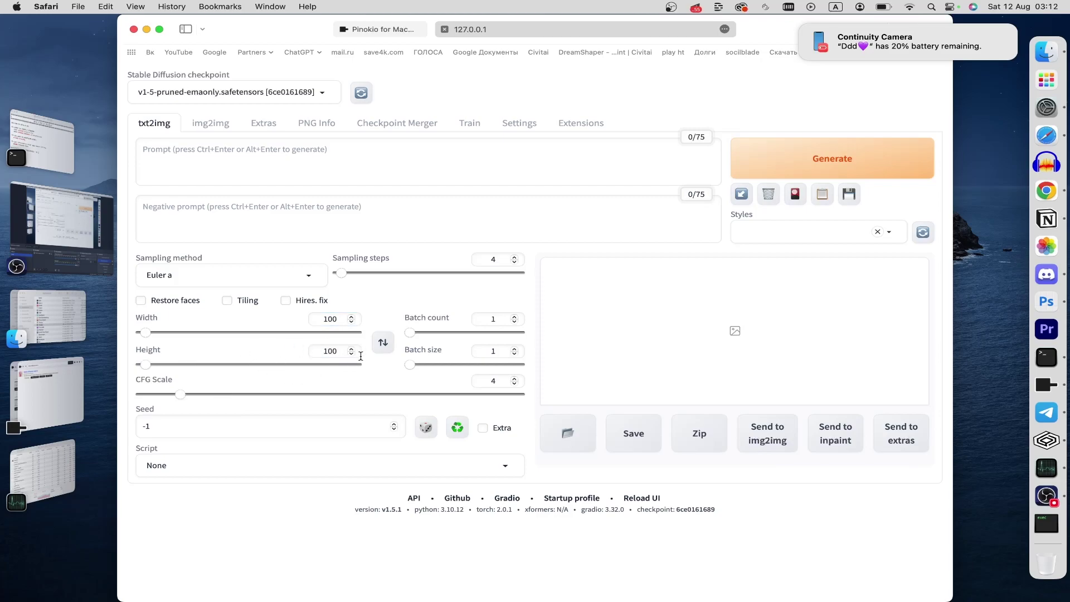
pyautogui.click(295, 162)
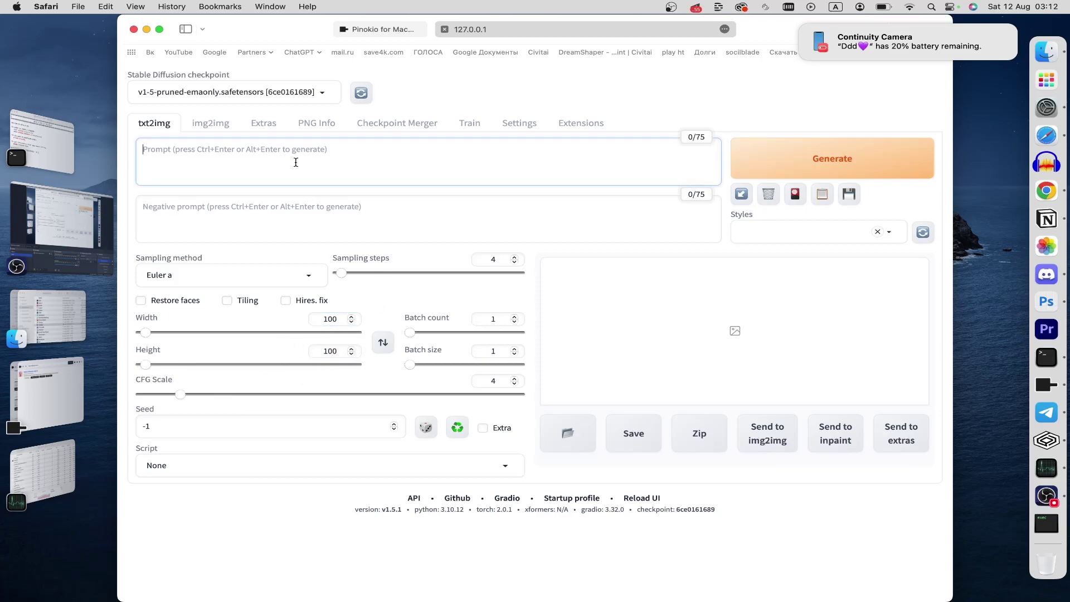
pyautogui.write('anime')
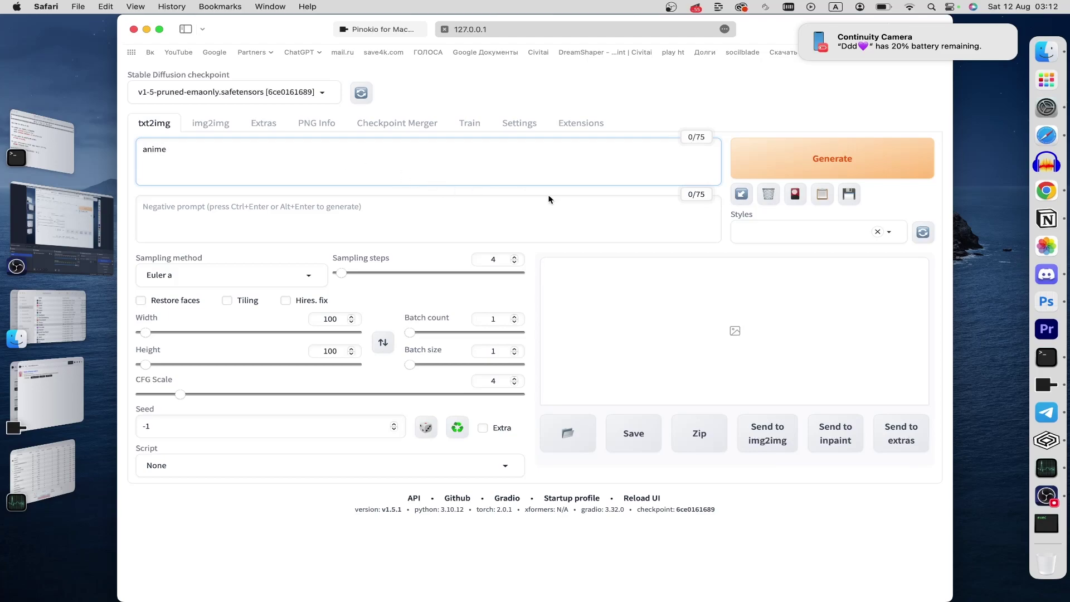
# Generate an image from the prompt 'anime' and enlarge the 100×100 result.
pyautogui.click(854, 172)
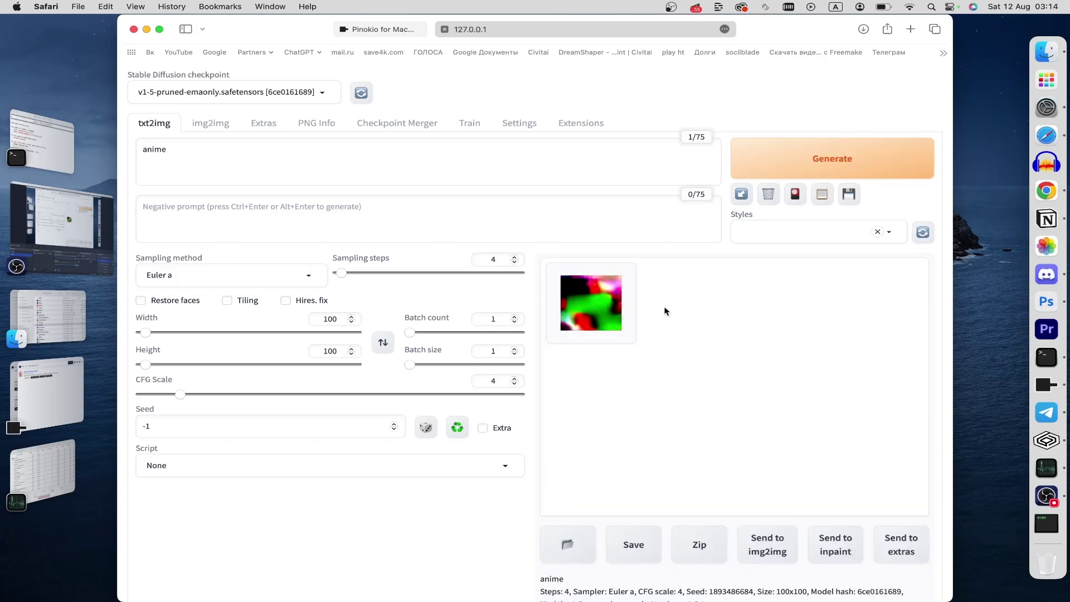
pyautogui.click(603, 299)
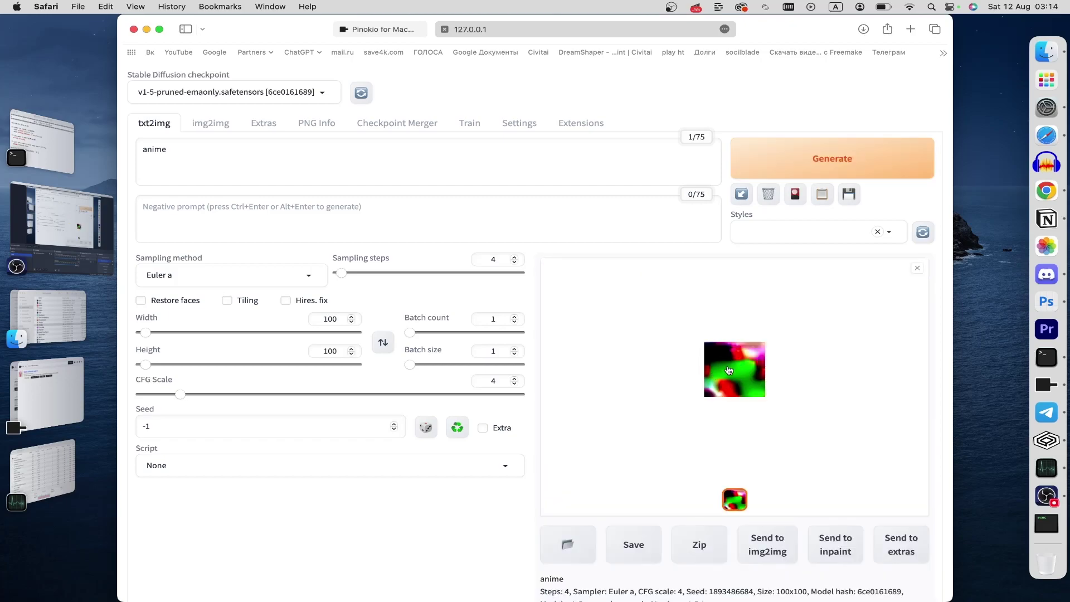